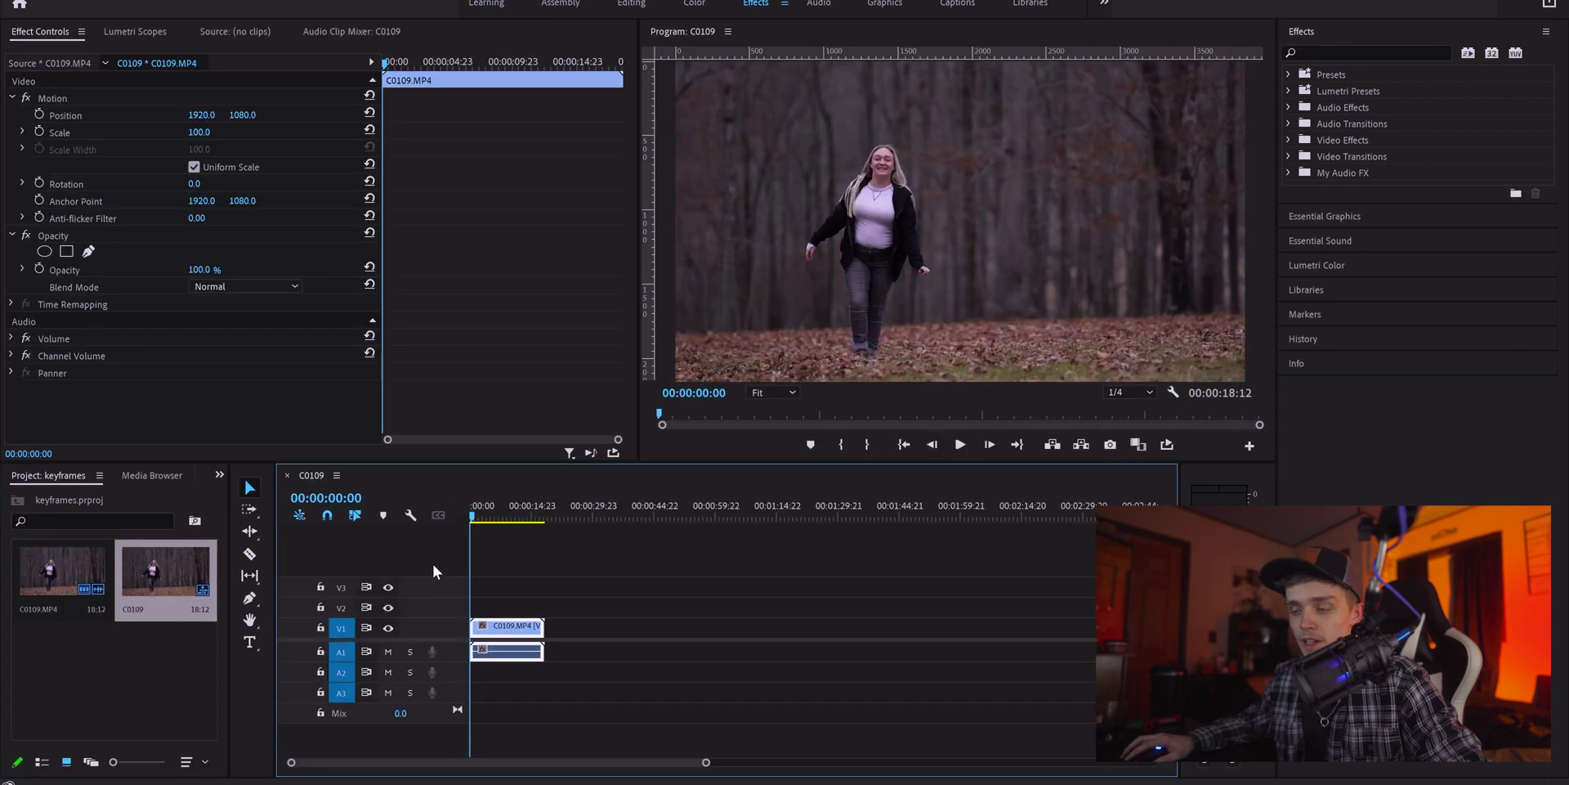
- Play the C0109.MP4 clip in its new C0109 sequence
key("space")
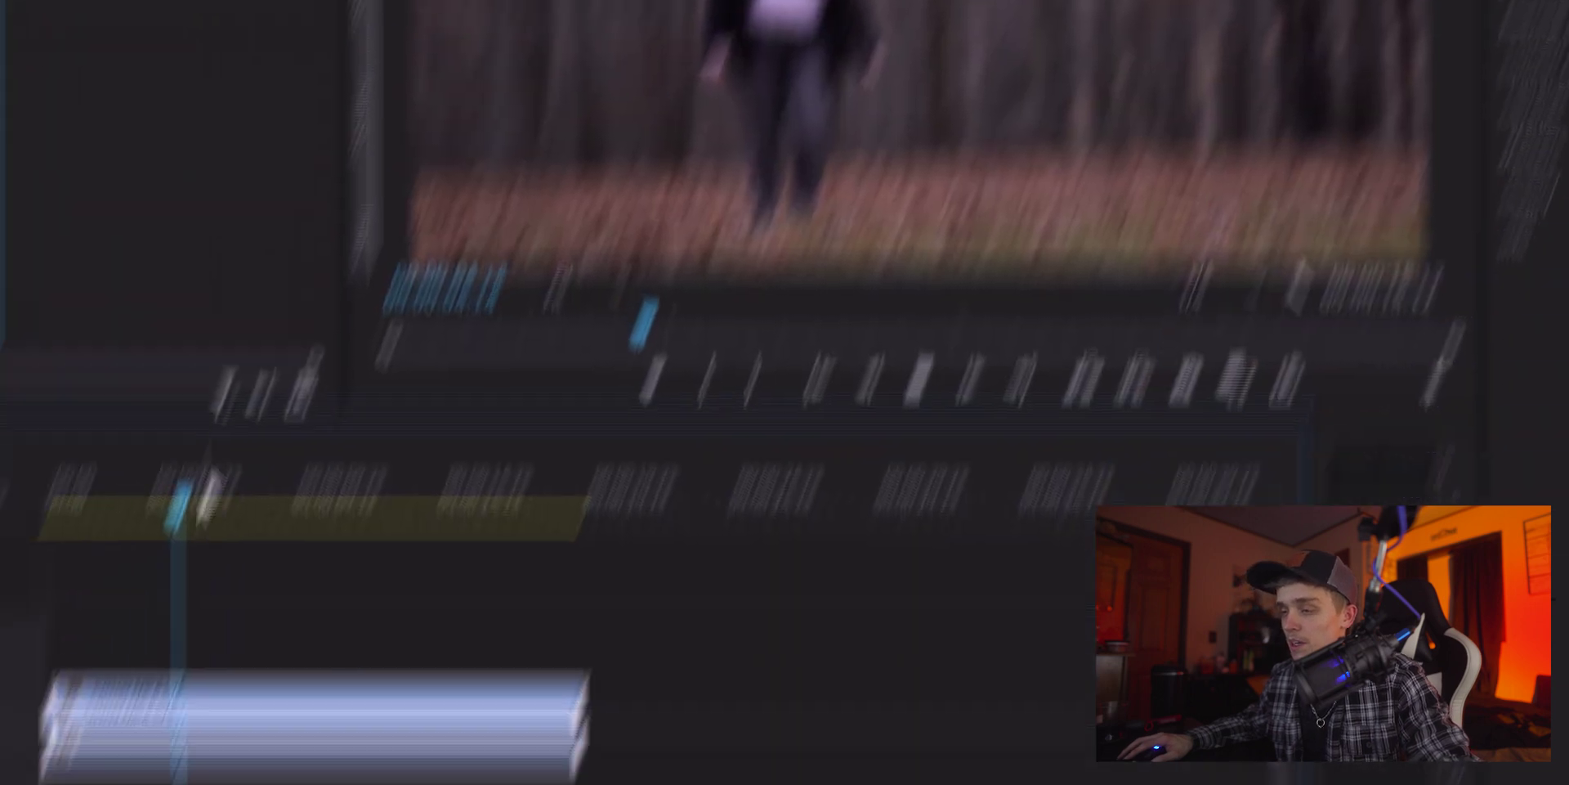
- Split C0109.MP4 with the Razor tool at 00:00:07:01
left_click(132, 784)
left_click_drag(352, 277, 330, 267)
key("c")
left_click(325, 501)
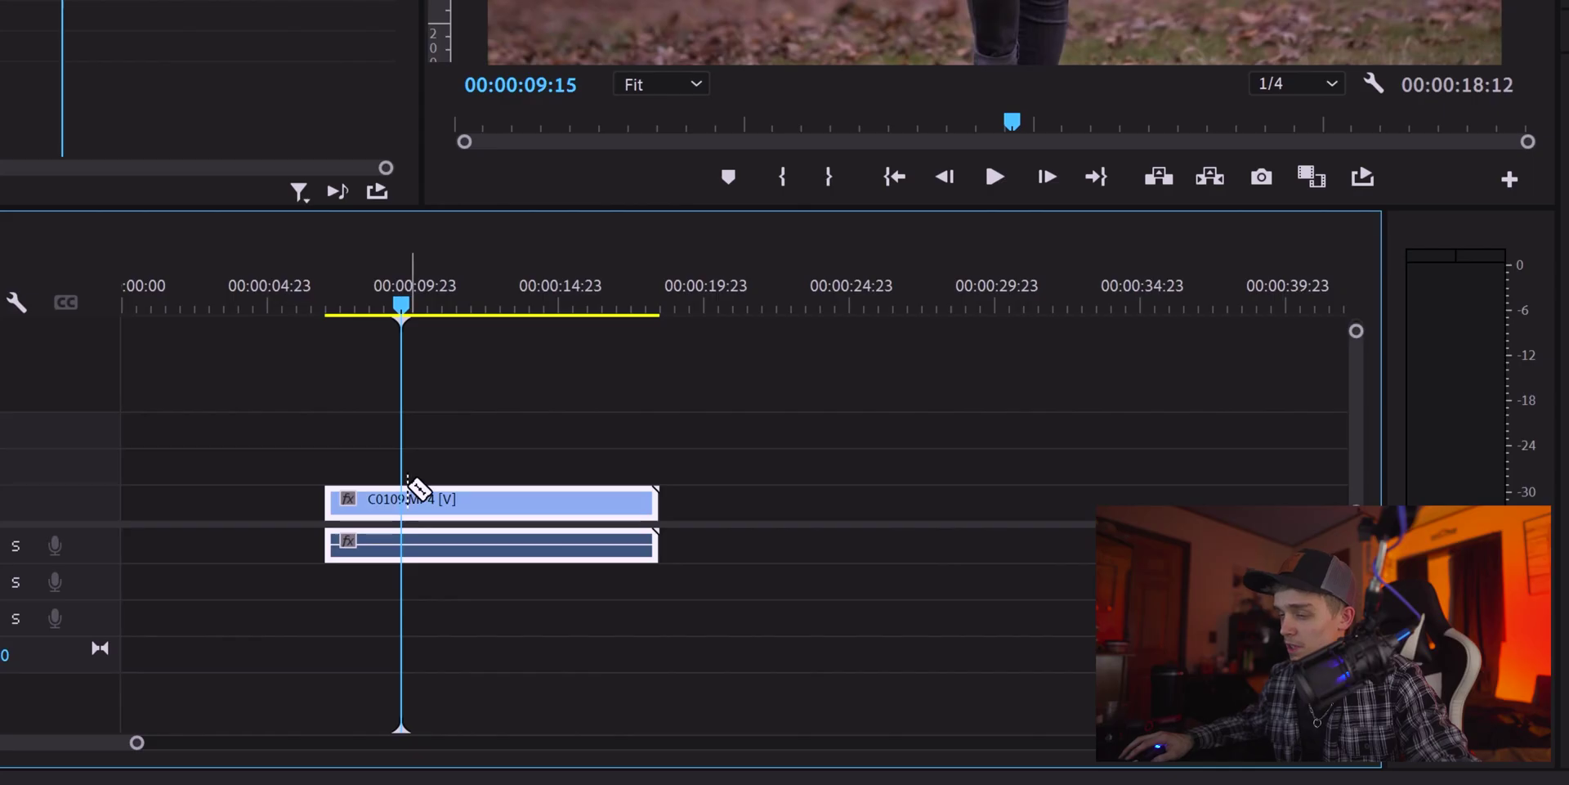
- Cut the clip at a second point and delete the piece after it
left_click(413, 490)
key("v")
left_click(458, 497)
key("Delete")
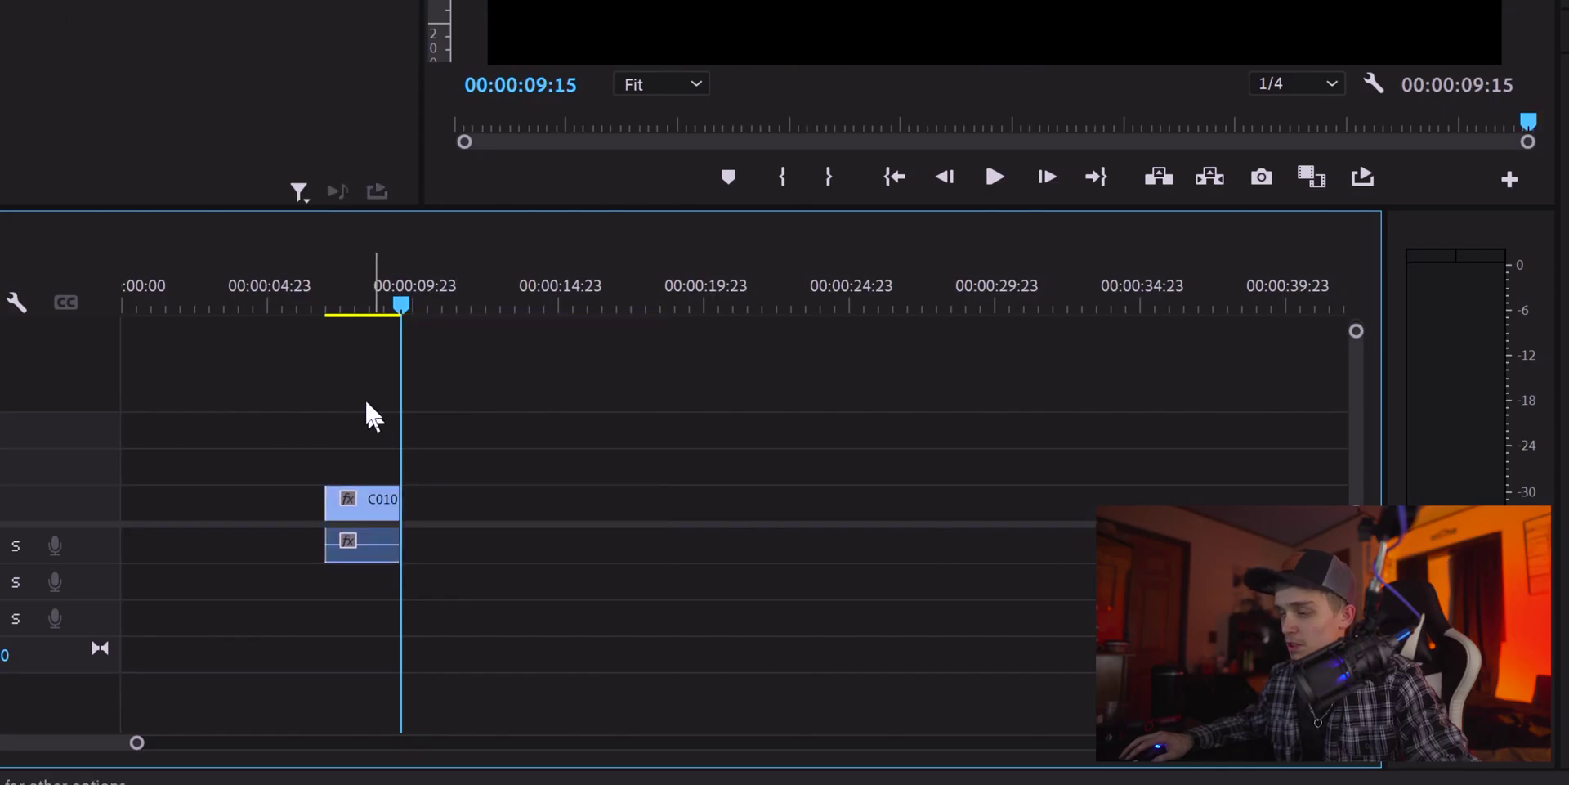
- Remove the leading gap so the 2:14 clip starts at zero, and zoom the timeline to fit
left_click(242, 495)
key("Delete")
key("Home")
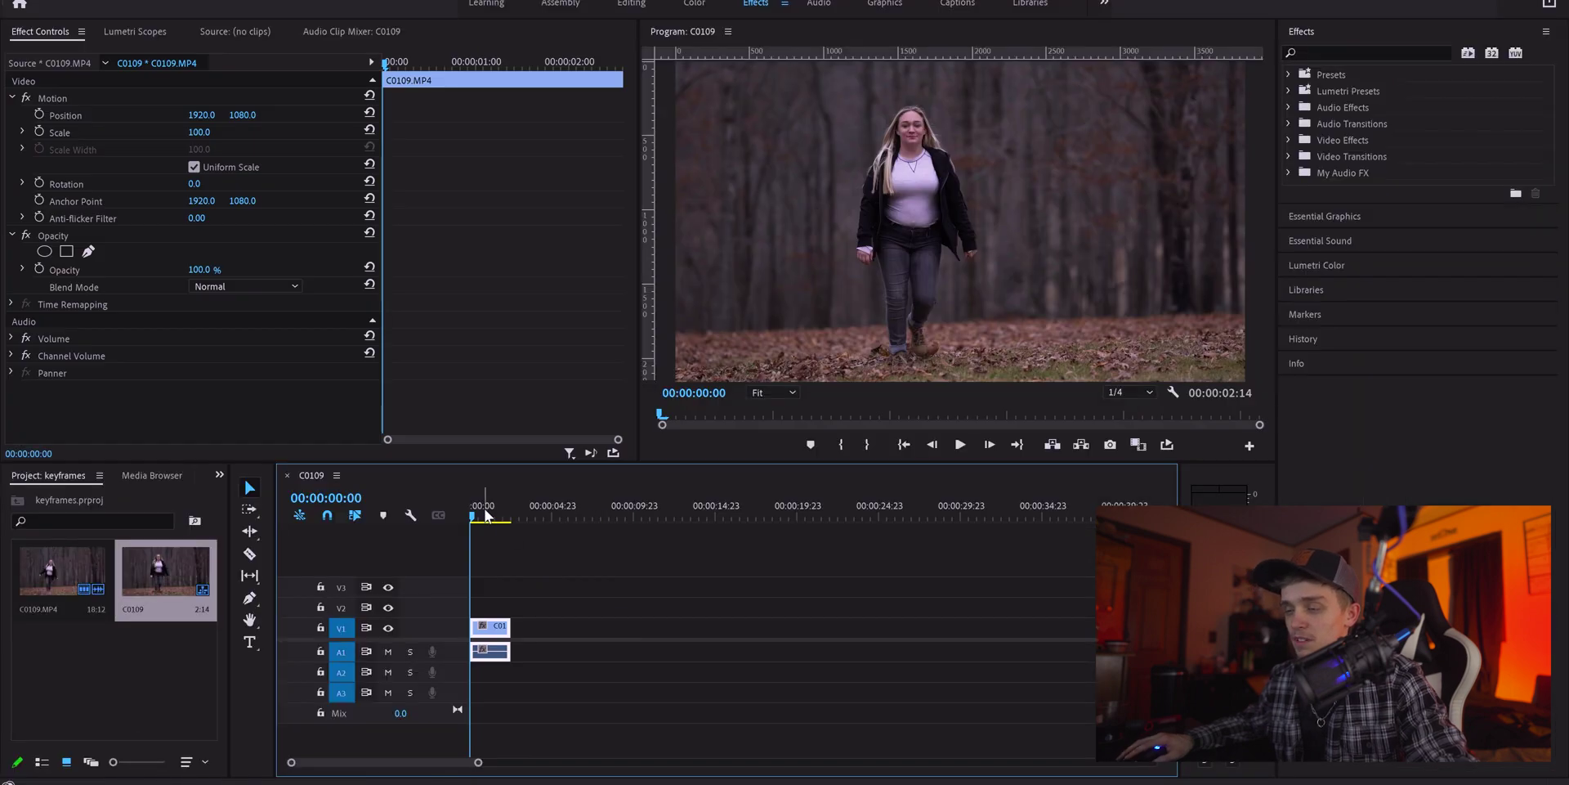
key("backslash")
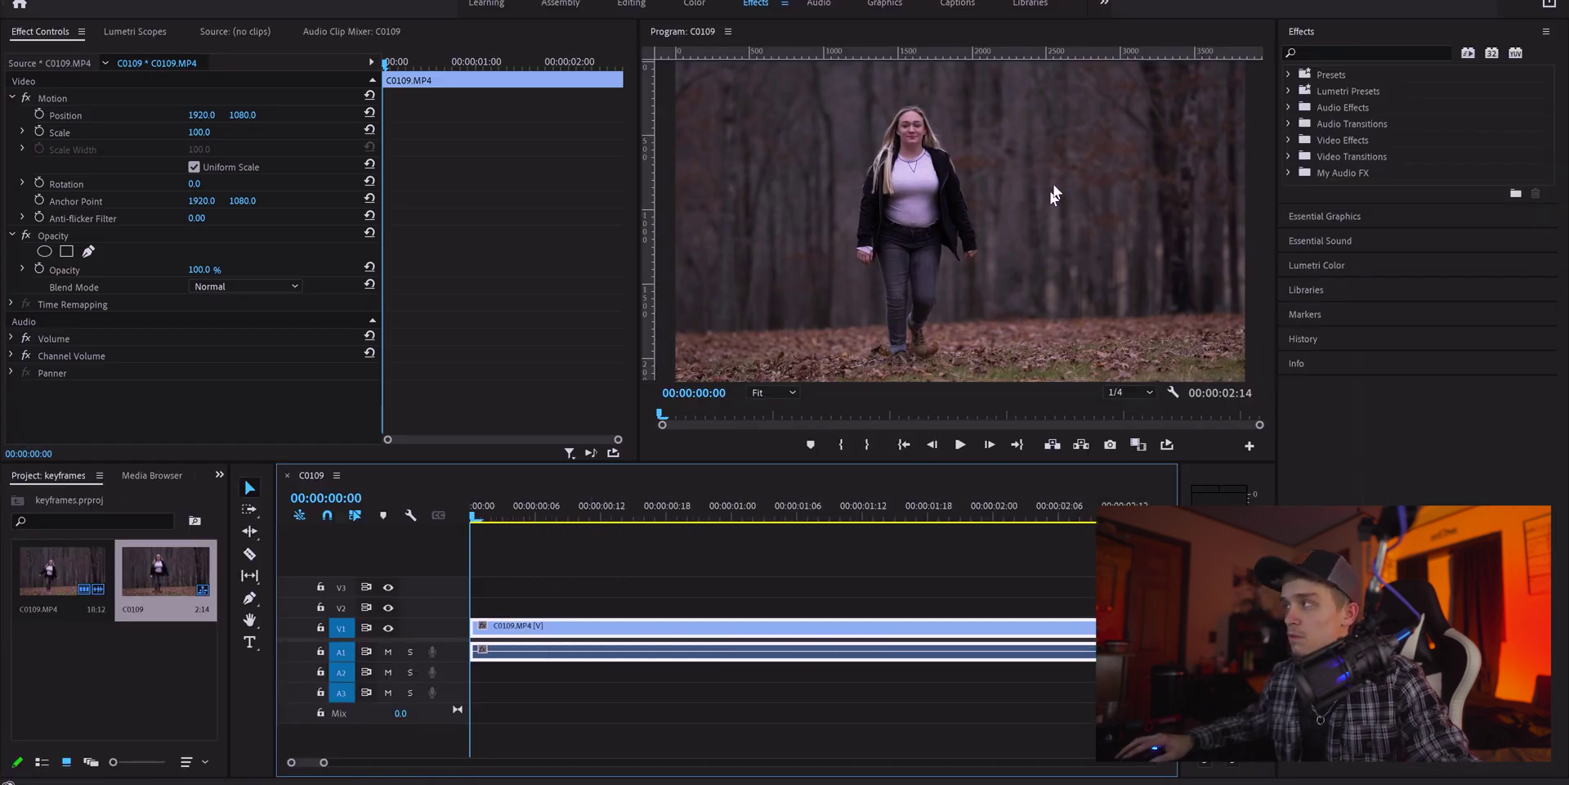
left_click(1341, 54)
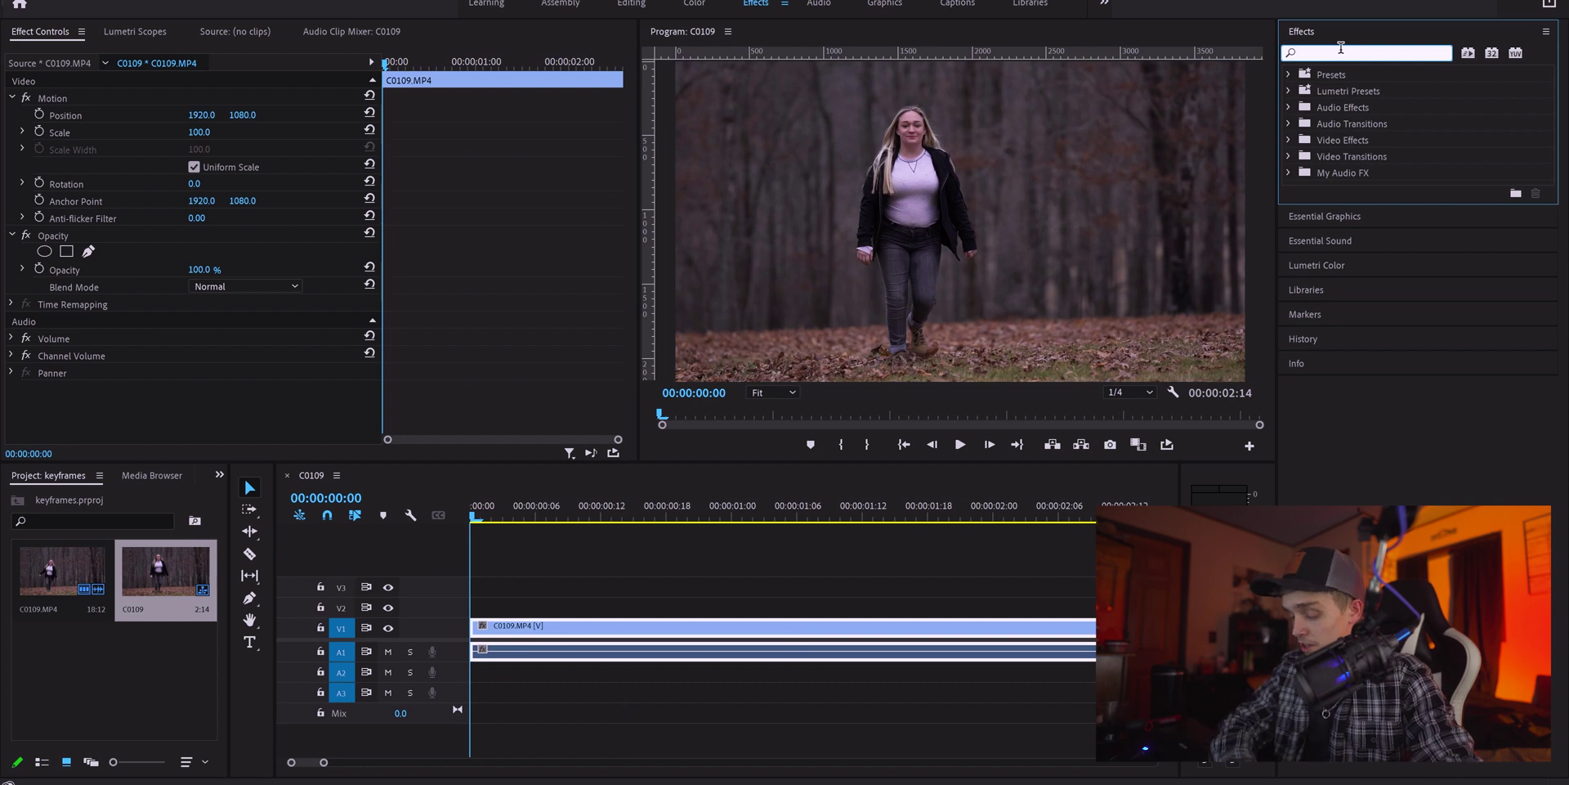
- Search 'transf' and apply the Distort > Transform effect to C0109.MP4
type("tra")
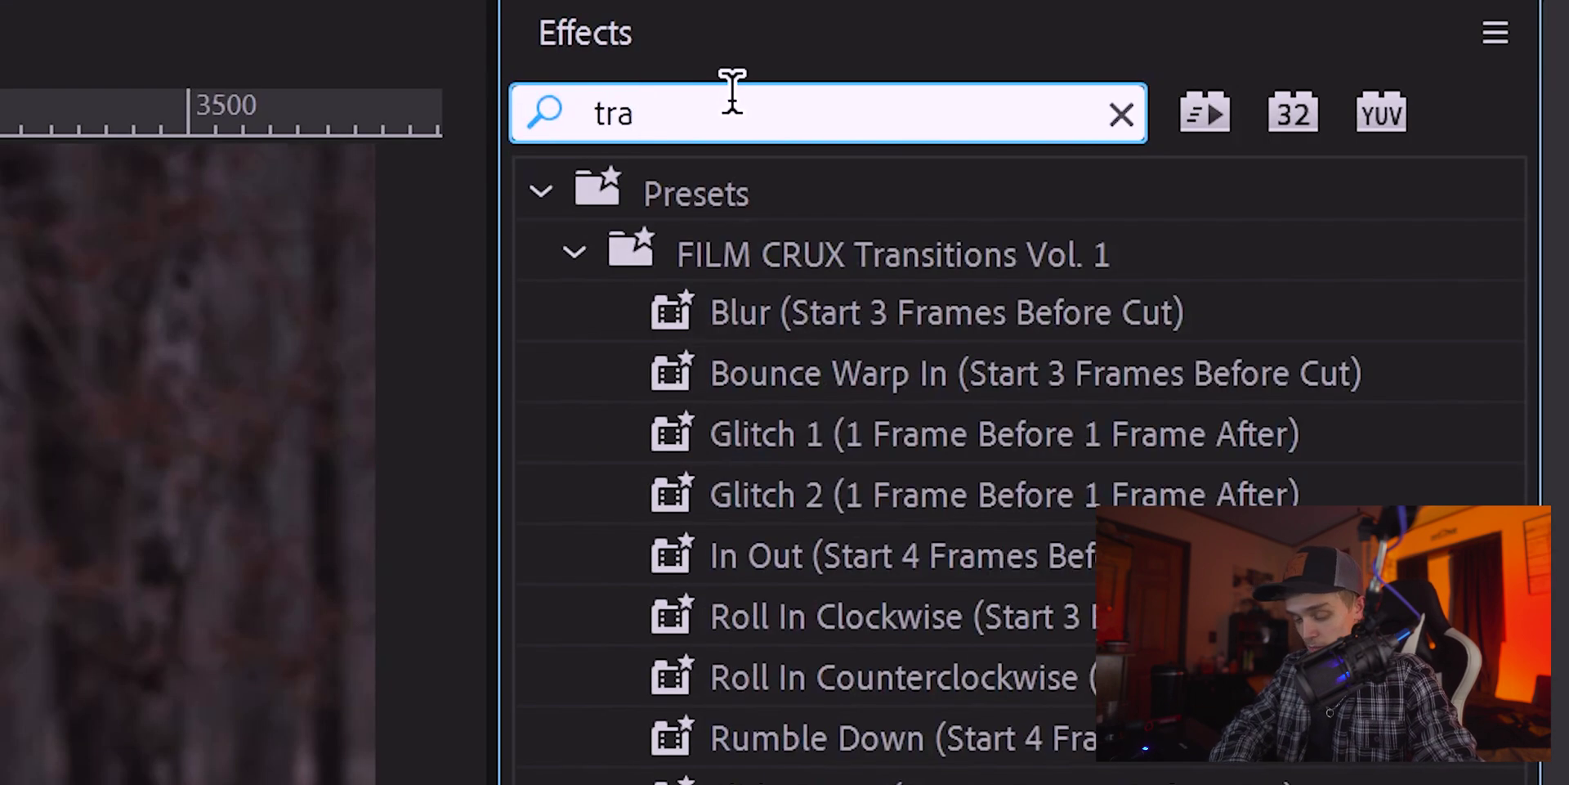
type("nsf")
left_click(839, 287)
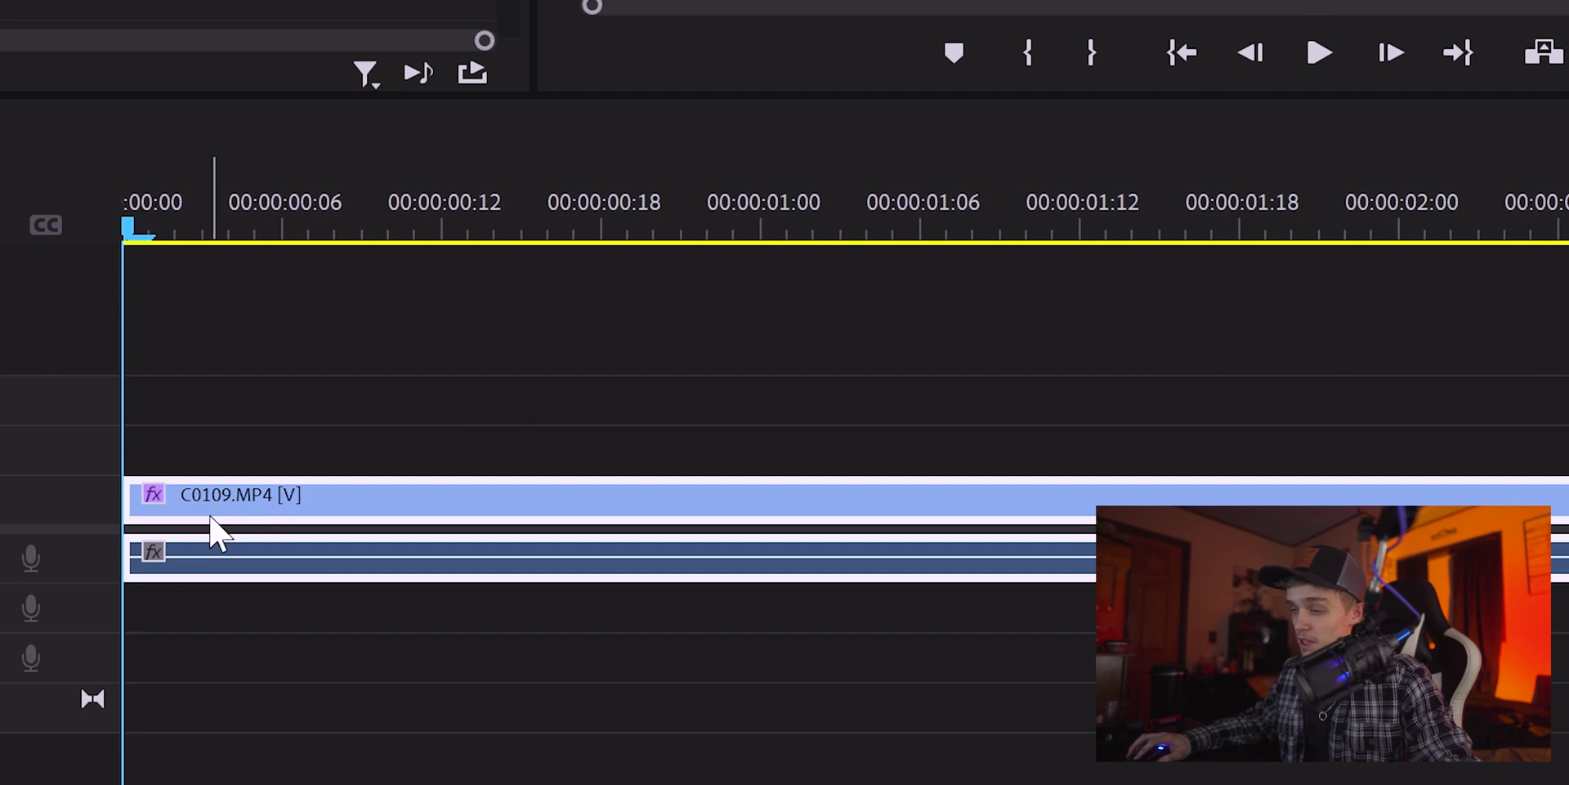
scroll(603, 654, "down", 10)
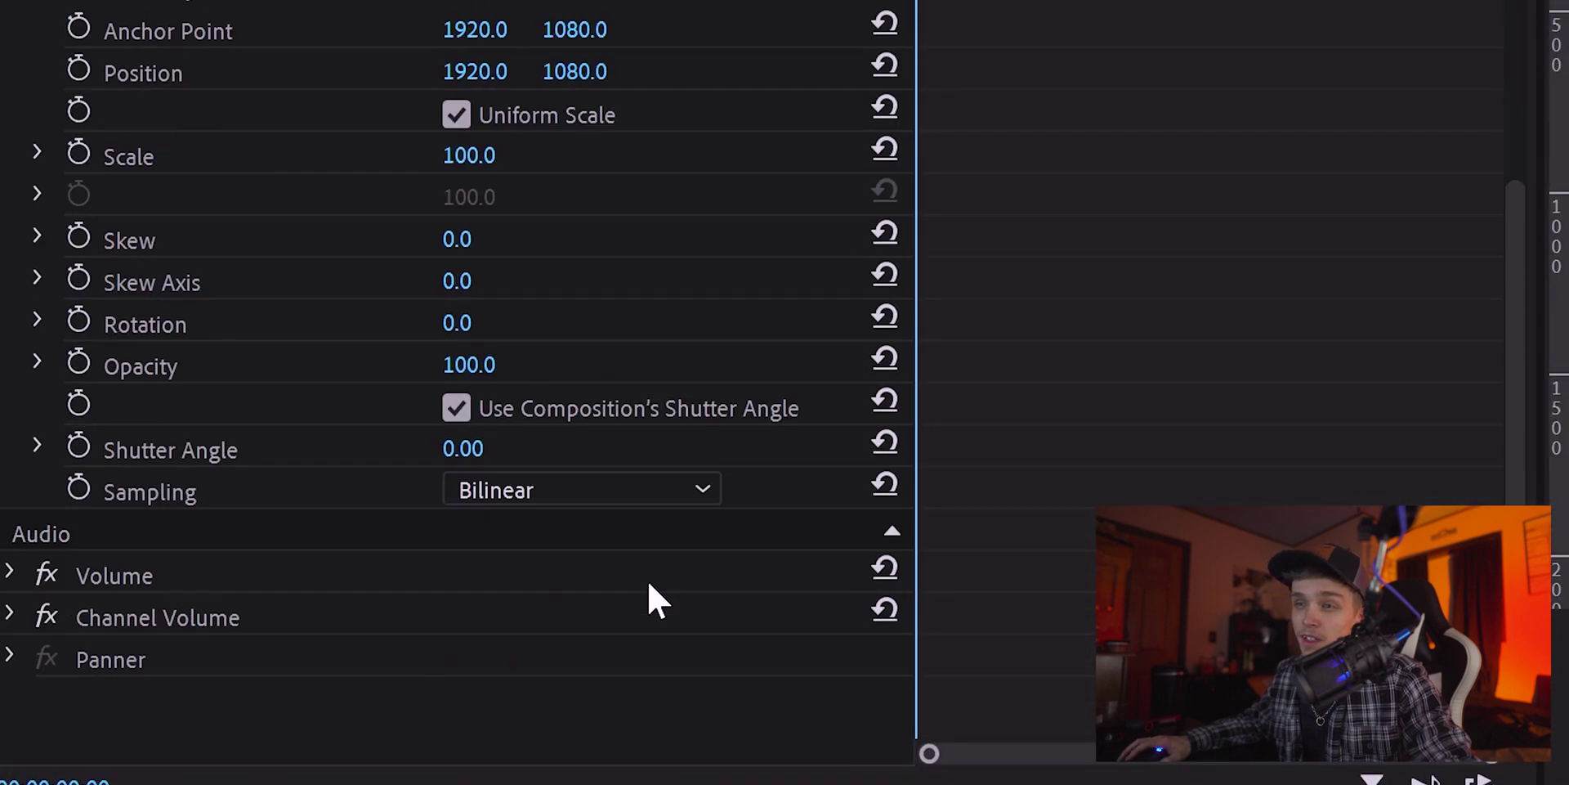
- Turn on Transform Scale and Position keyframes at the clip's first frame
scroll(648, 584, "up", 3)
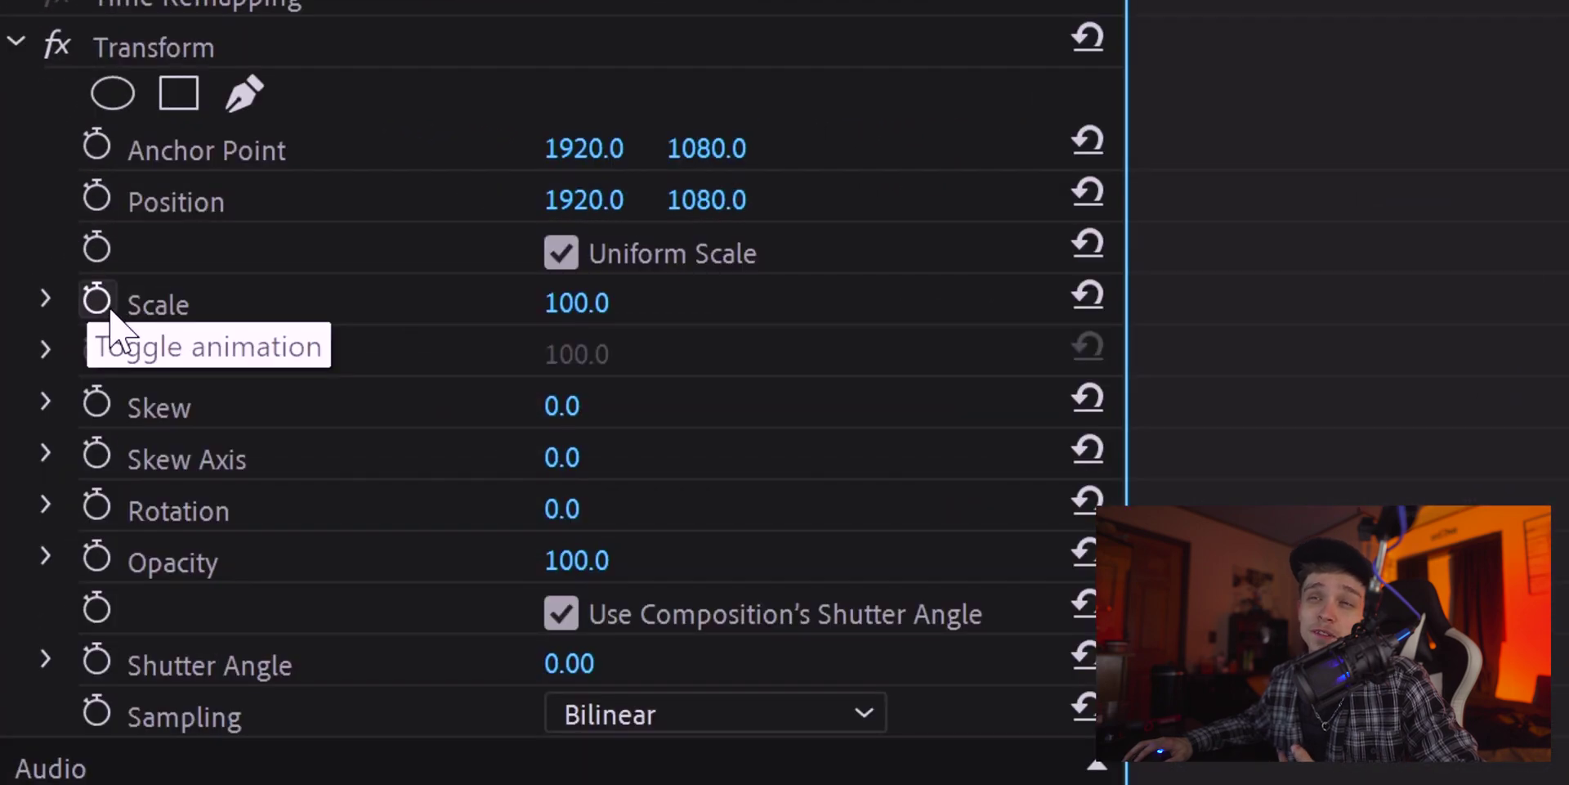
left_click(98, 303)
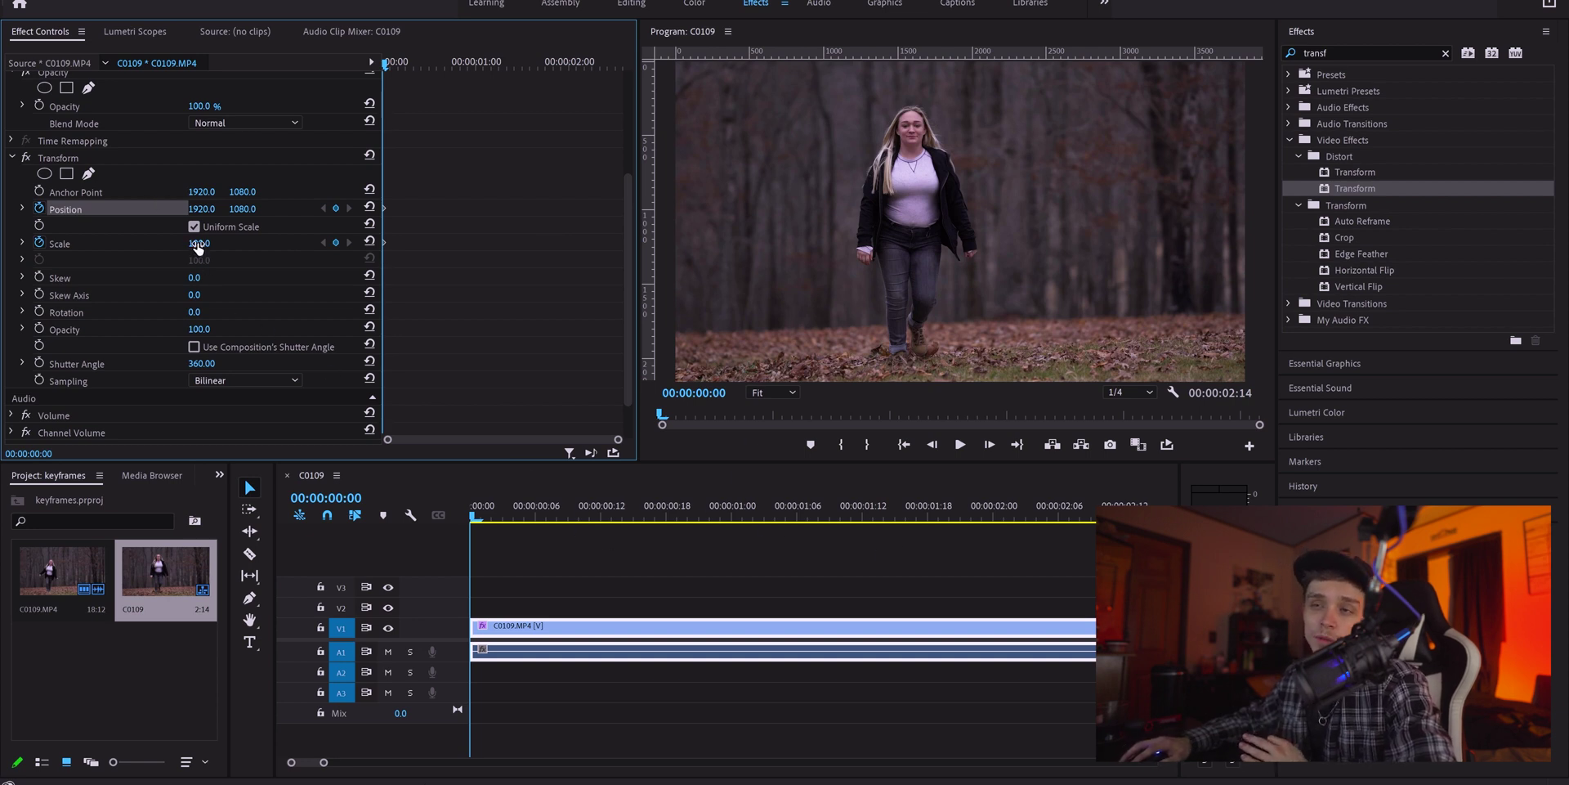
- Set the opening keyframe to Scale 202 and raise Position Y to about 1850
left_click_drag(199, 243, 245, 243)
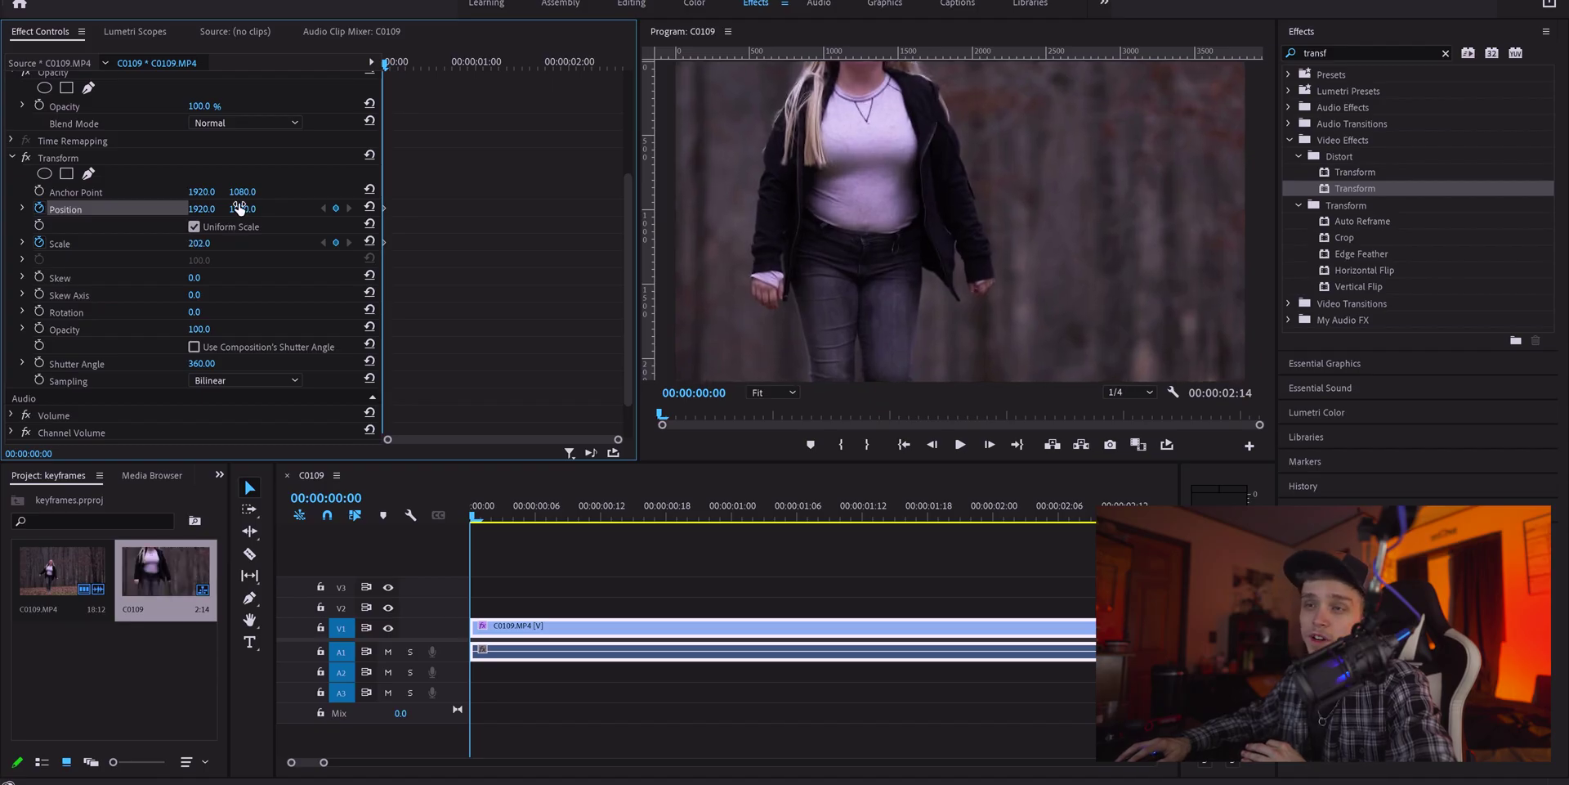
left_click_drag(239, 207, 348, 207)
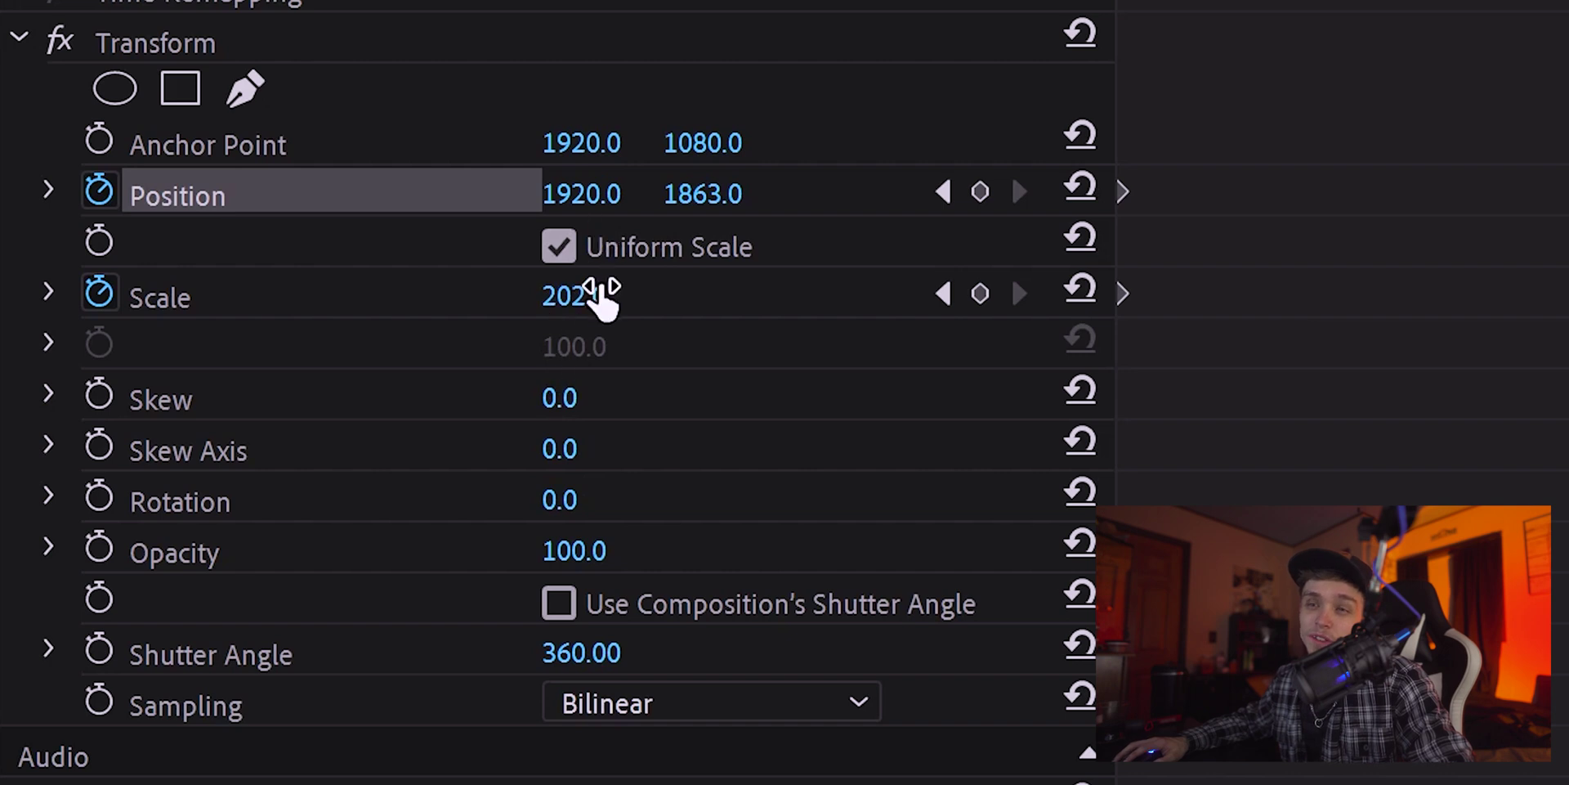
- Set the ending Transform keyframe to Scale 100 and Position Y 1080
left_click(576, 295)
type("100")
left_click(717, 191)
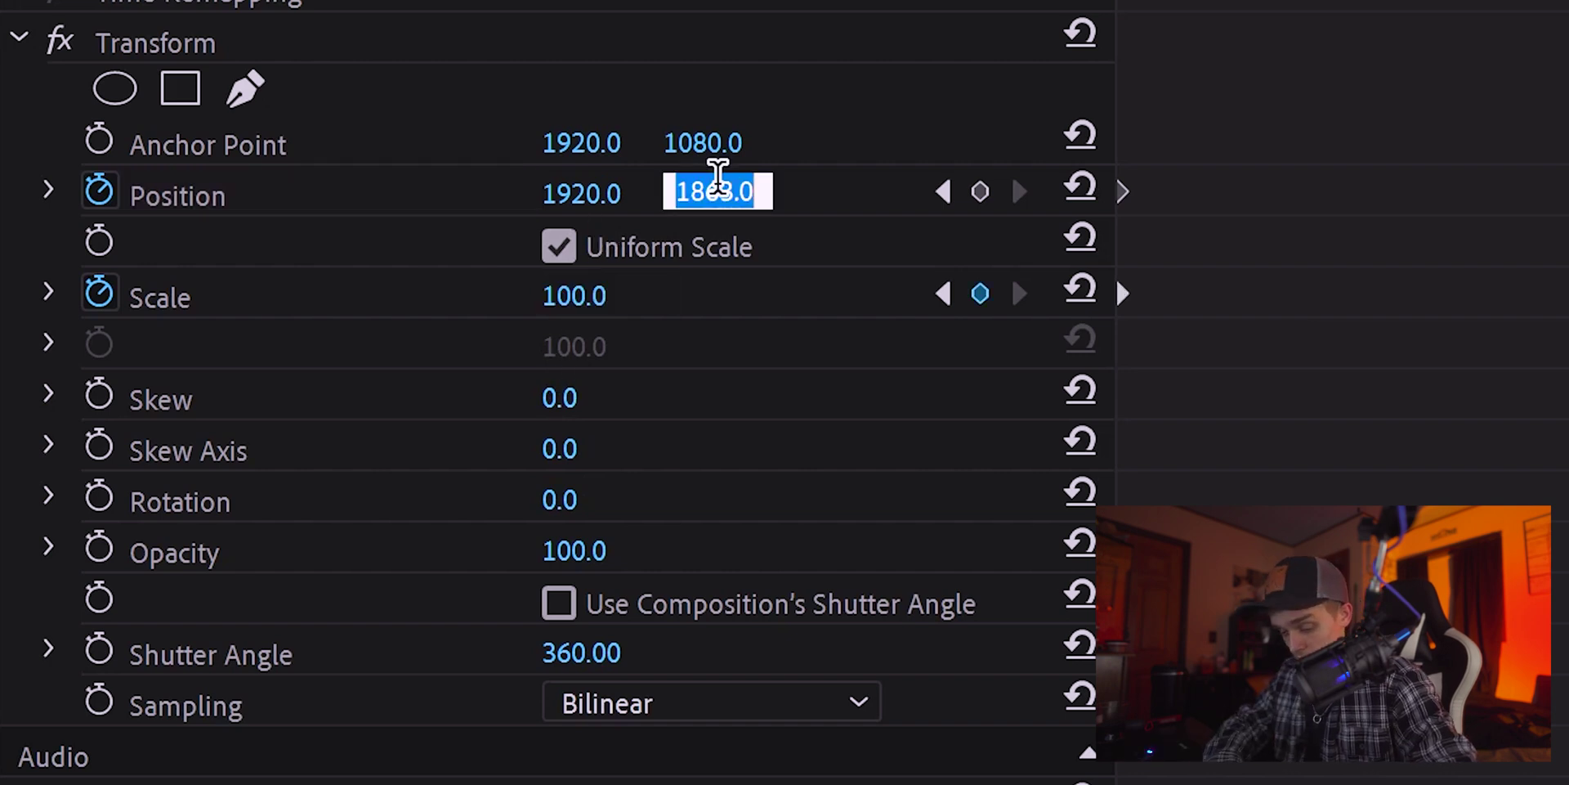
type("1080")
key("Return")
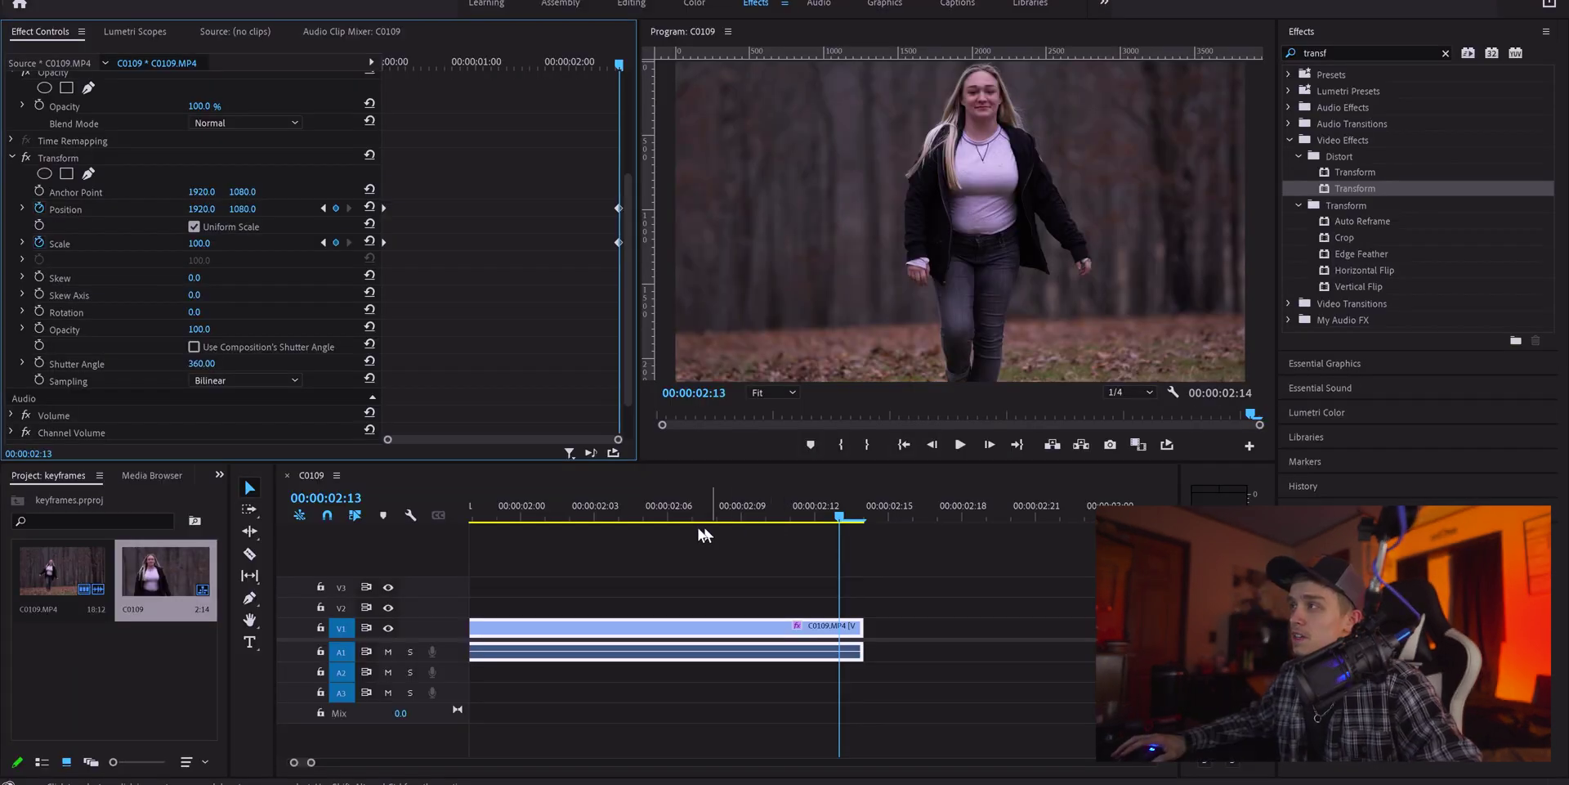
- Play back the zoom-out animation near the clip's end at 00:00:02:01
left_click_drag(650, 523, 414, 510)
key("space")
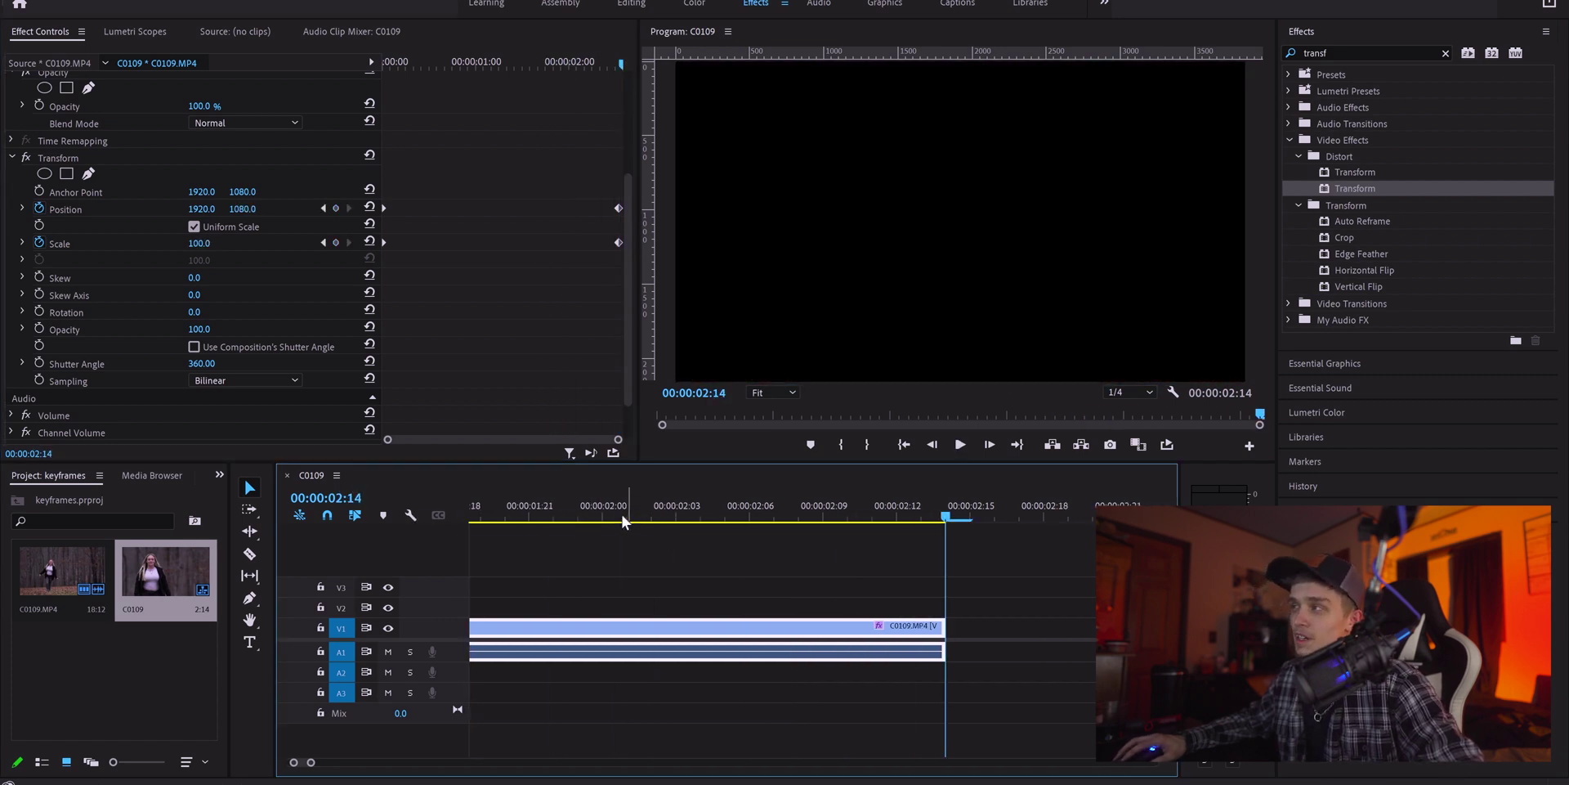
left_click(623, 522)
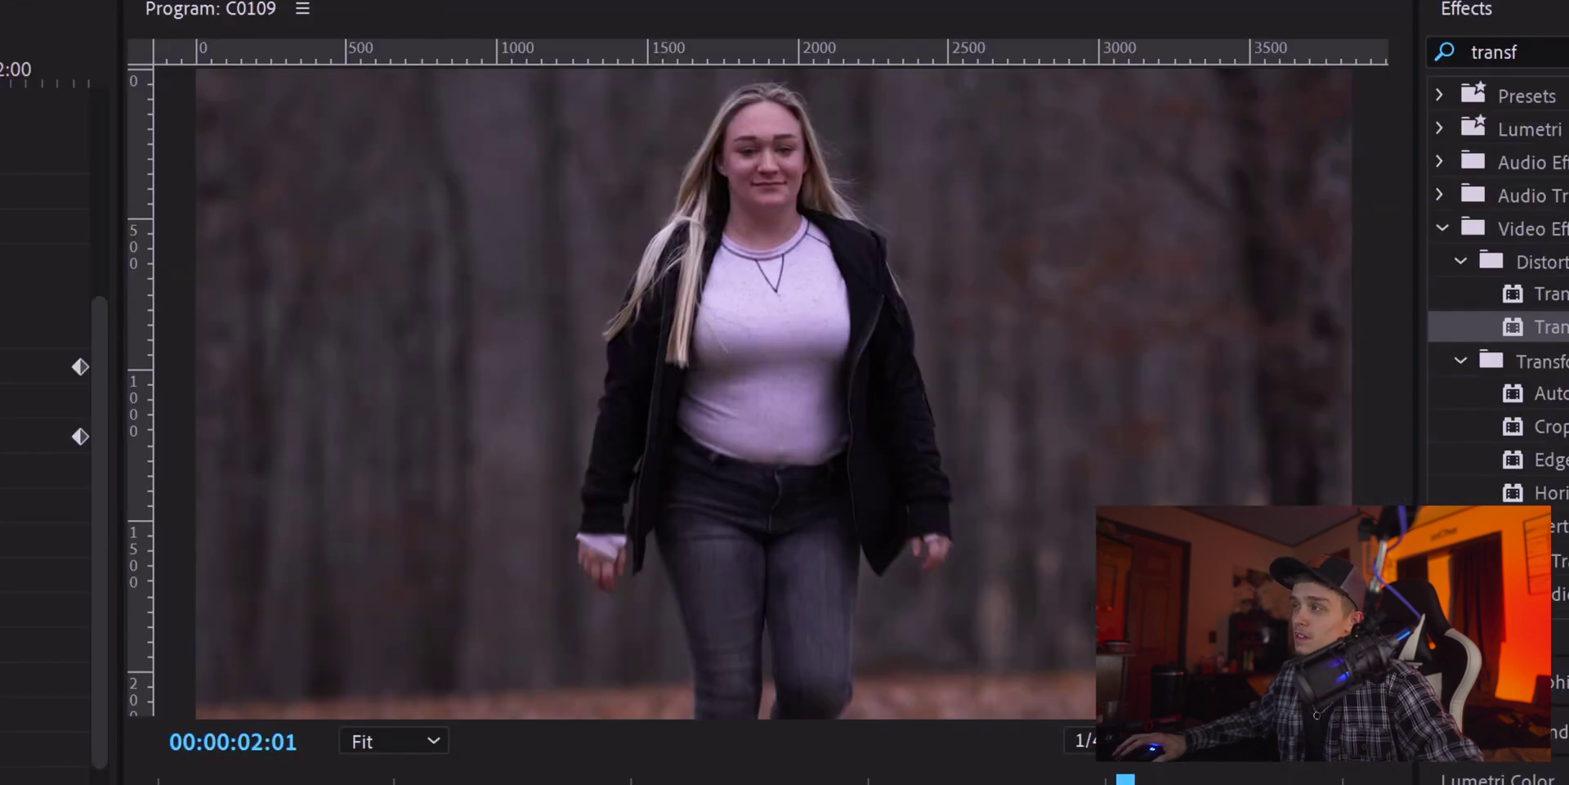
- Replay the sequence from the first frame to watch the zoom-out from Scale 202
key("Home")
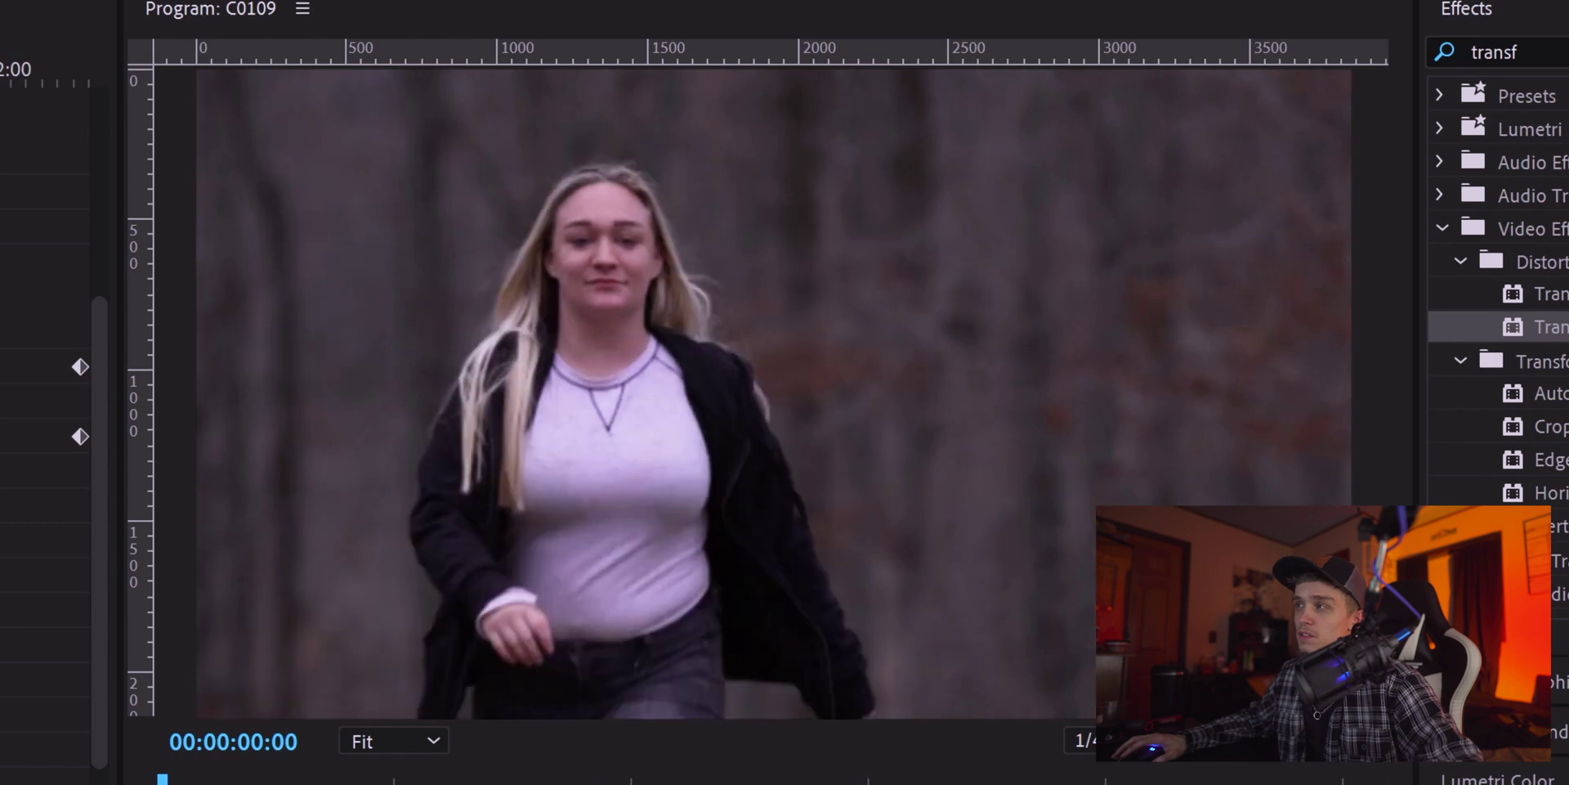
key("space")
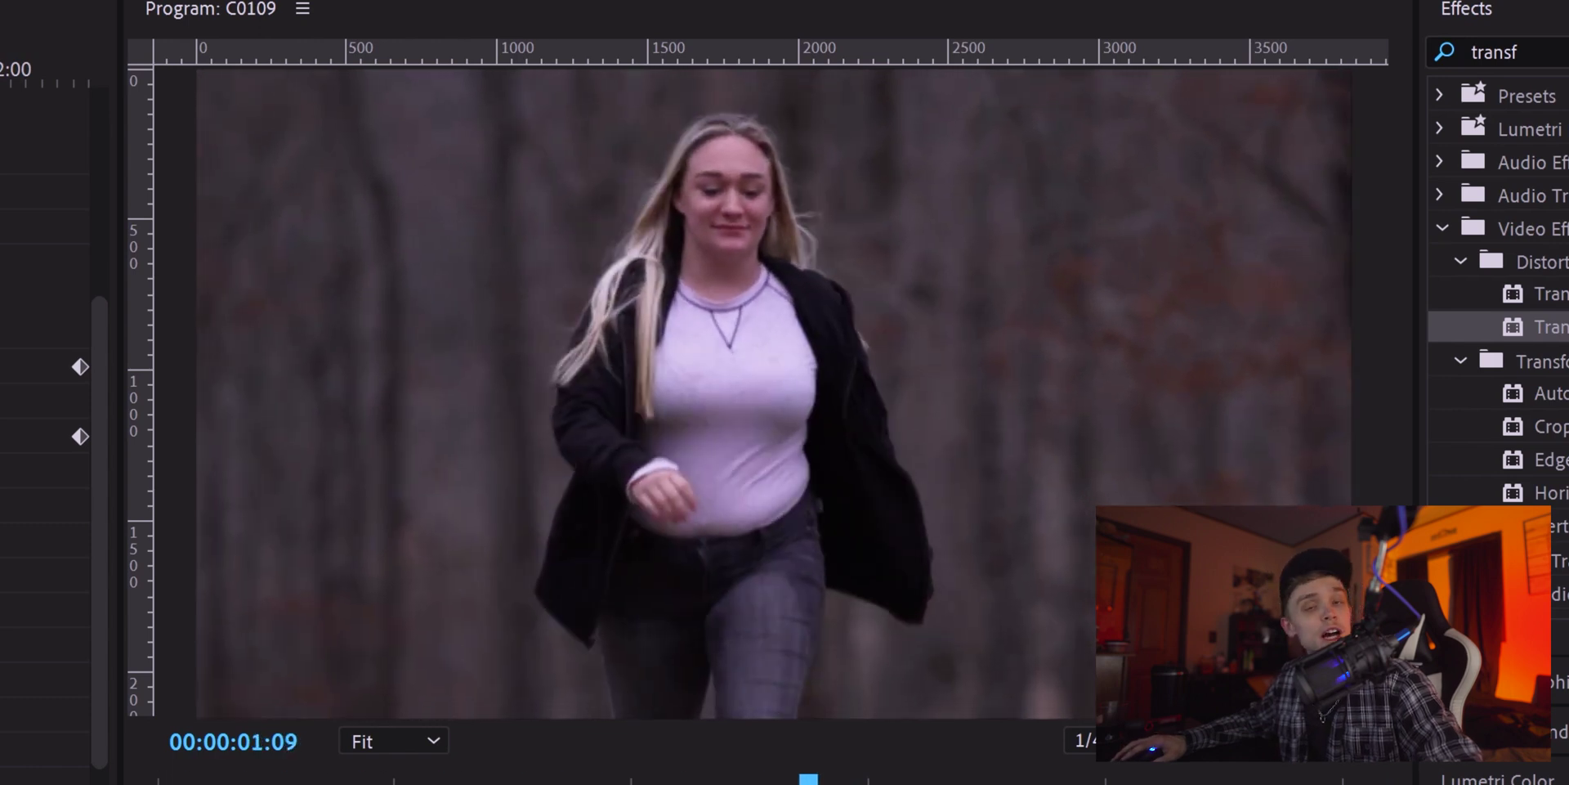